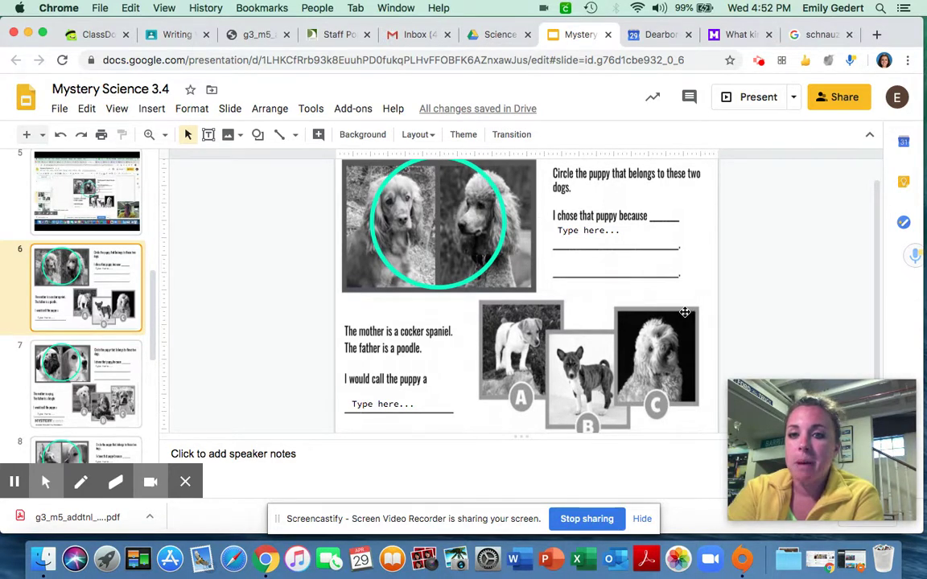
Move the green circle on slide 6 from the parent dogs so that it surrounds puppy C
key(ctrl+z)
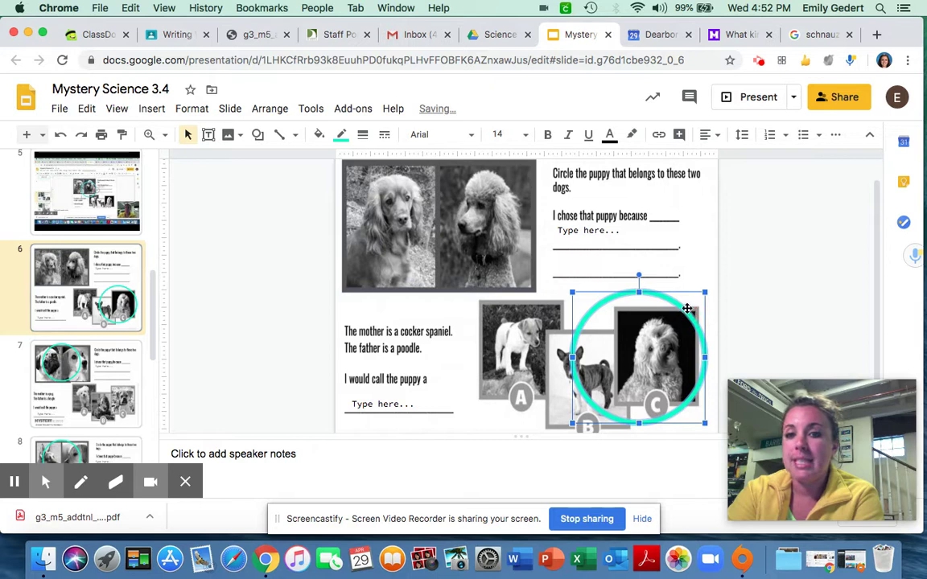
click(676, 304)
drag(677, 304, 700, 306)
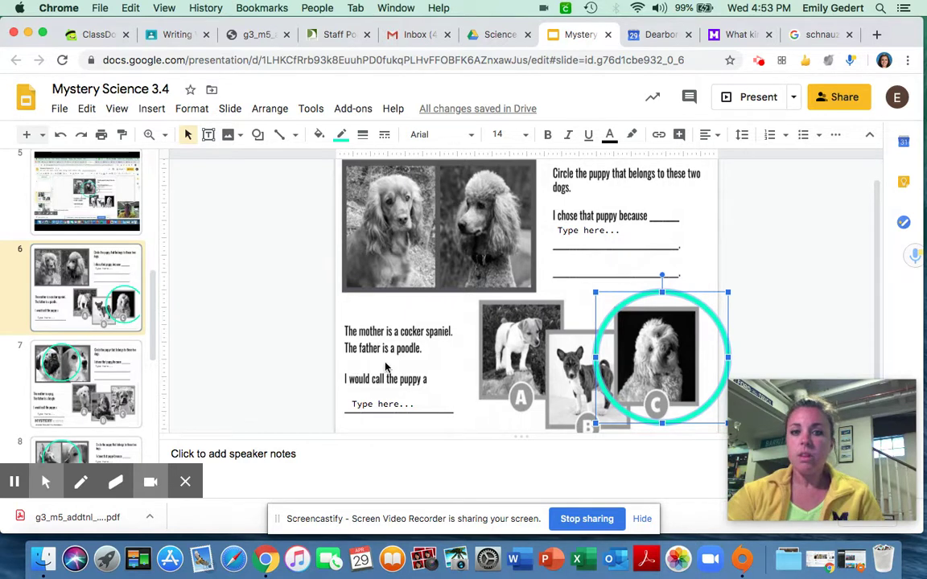
Replace the puppy name placeholder under "I would call the puppy a" on slide 6 with "cockapoo"
click(380, 401)
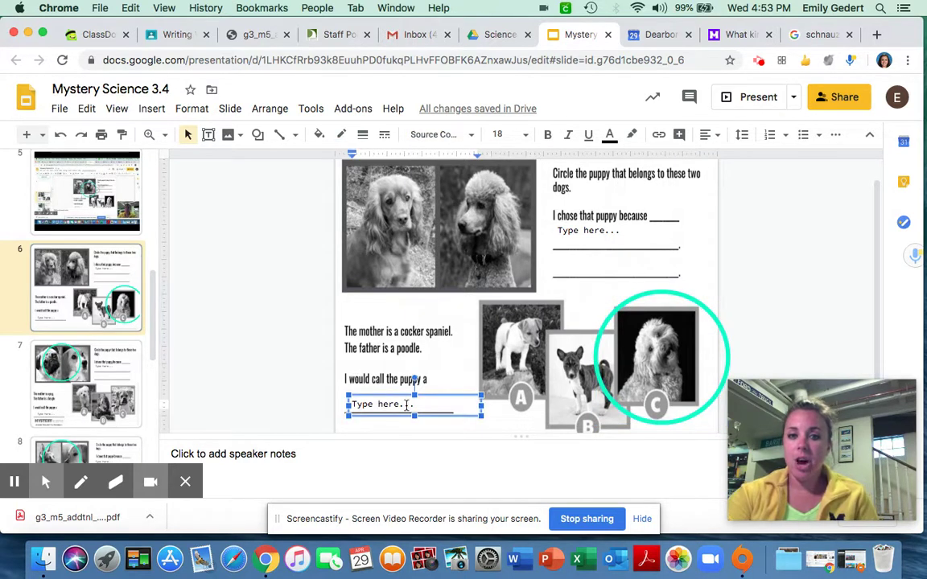
drag(413, 404, 346, 406)
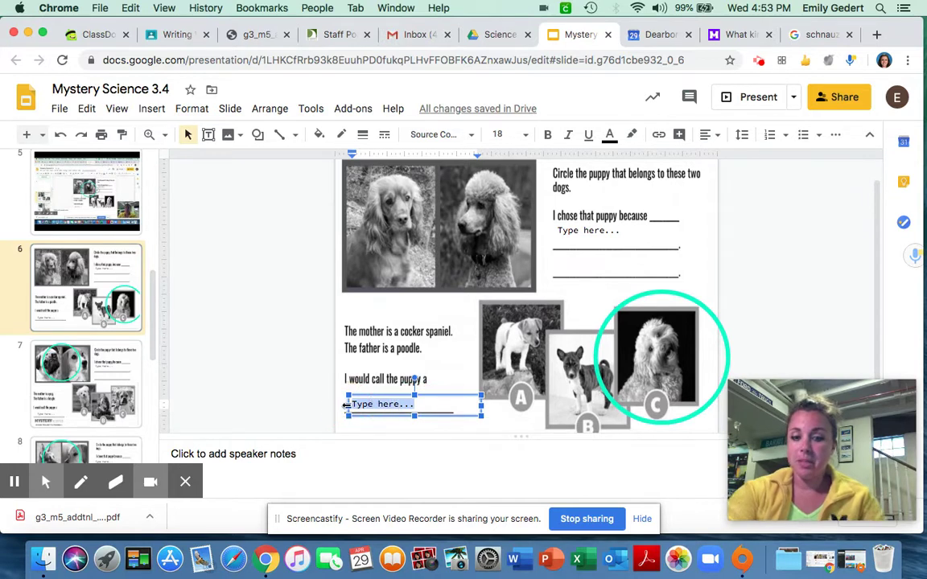
text(cock)
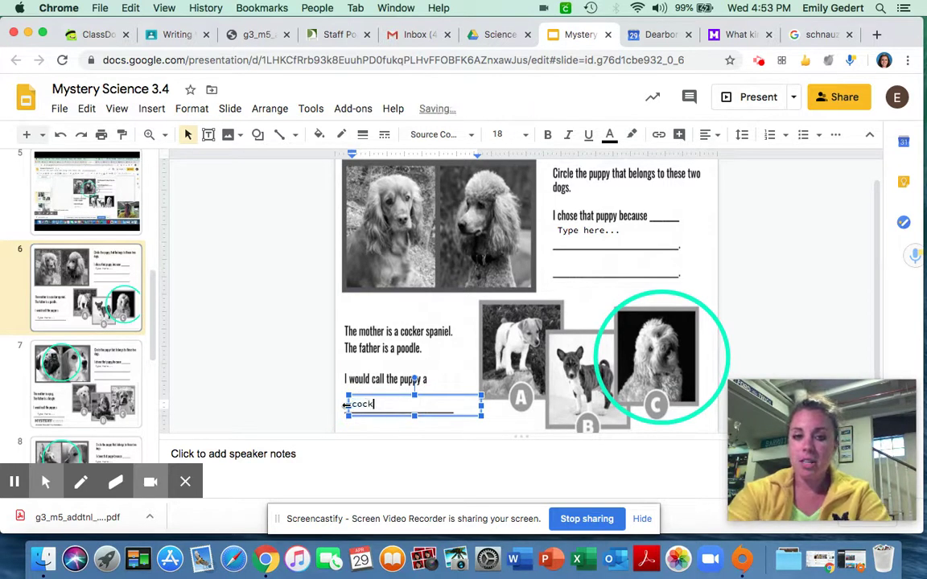
text(apoo)
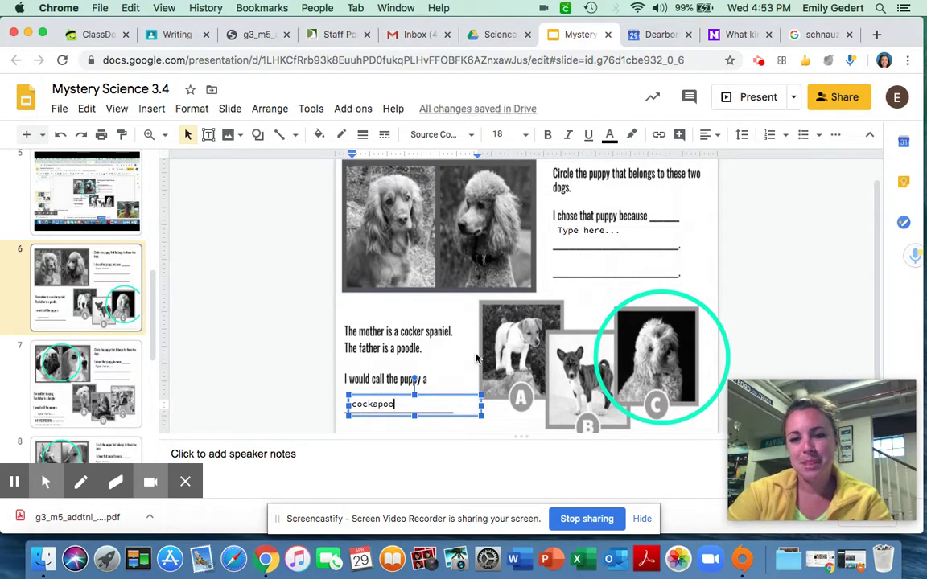
On slide 7, move the green circle around puppy C and replace the puppy name placeholder with "Puggle"
click(72, 373)
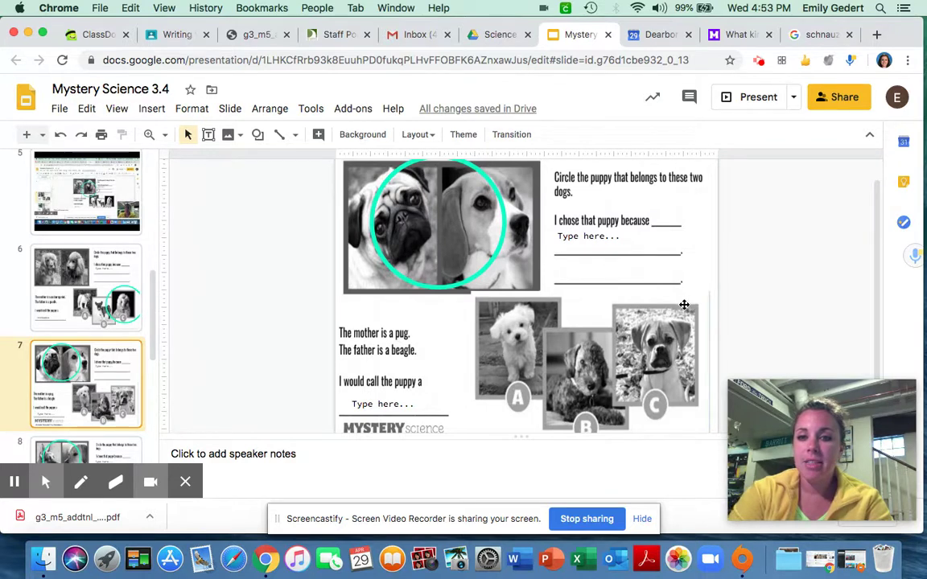
drag(684, 305, 704, 306)
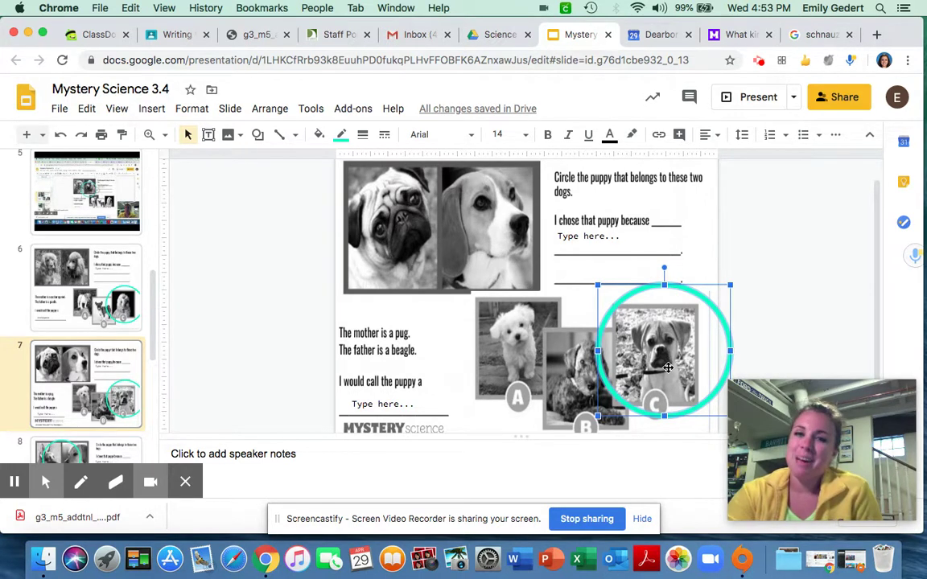
click(376, 405)
triple_click(378, 405)
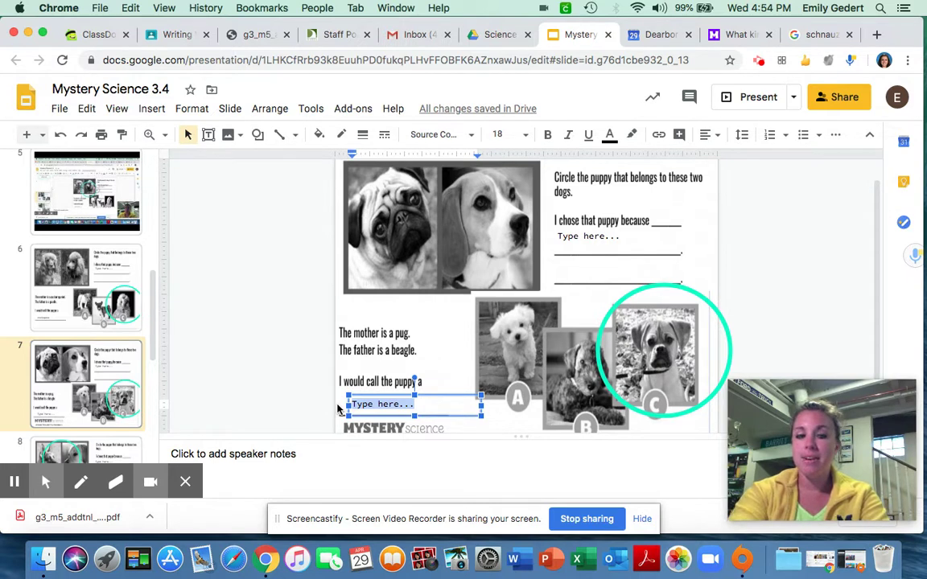
text(Puggle)
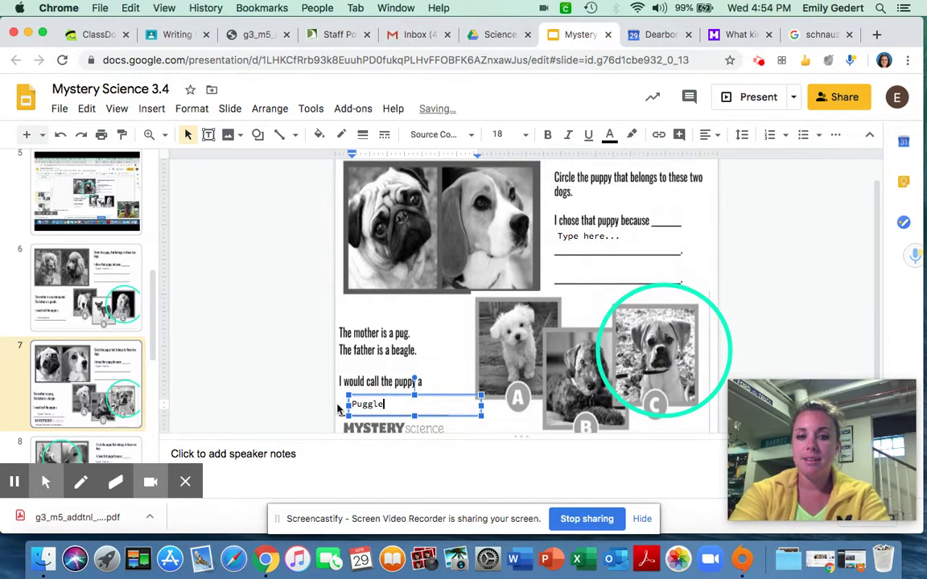
On slide 8, move the green circle from the parent dogs to puppy C and nudge it until it surrounds the photo
scroll(58, 371, down, 3)
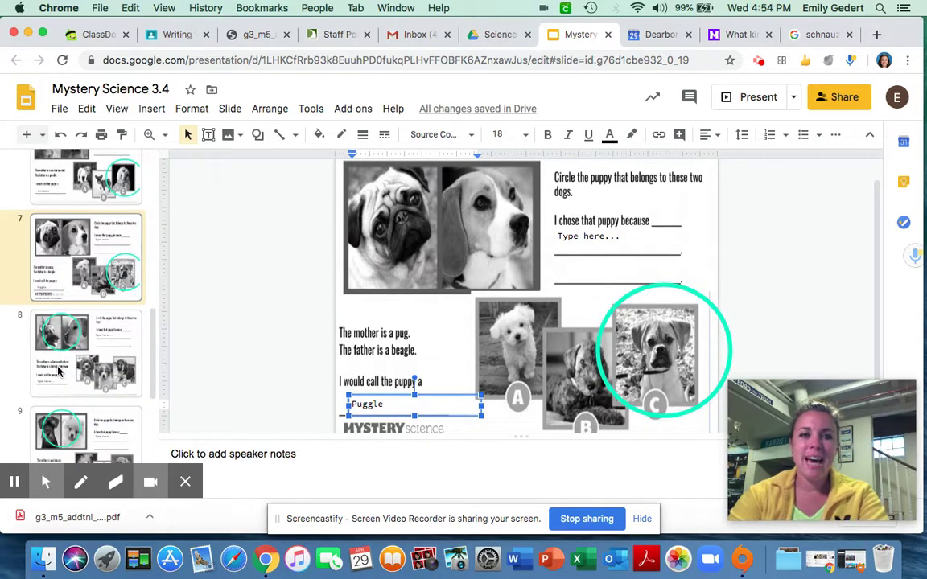
click(120, 336)
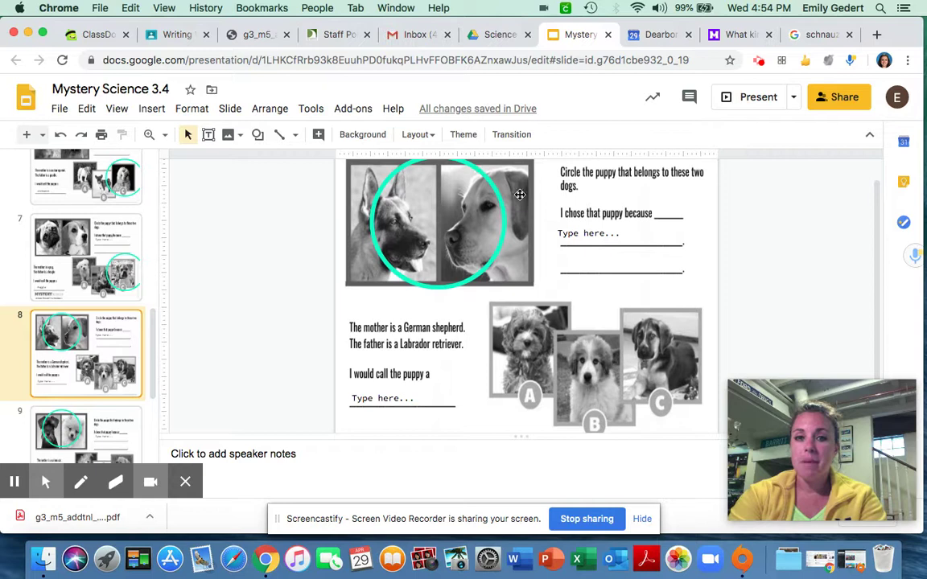
drag(472, 174, 706, 295)
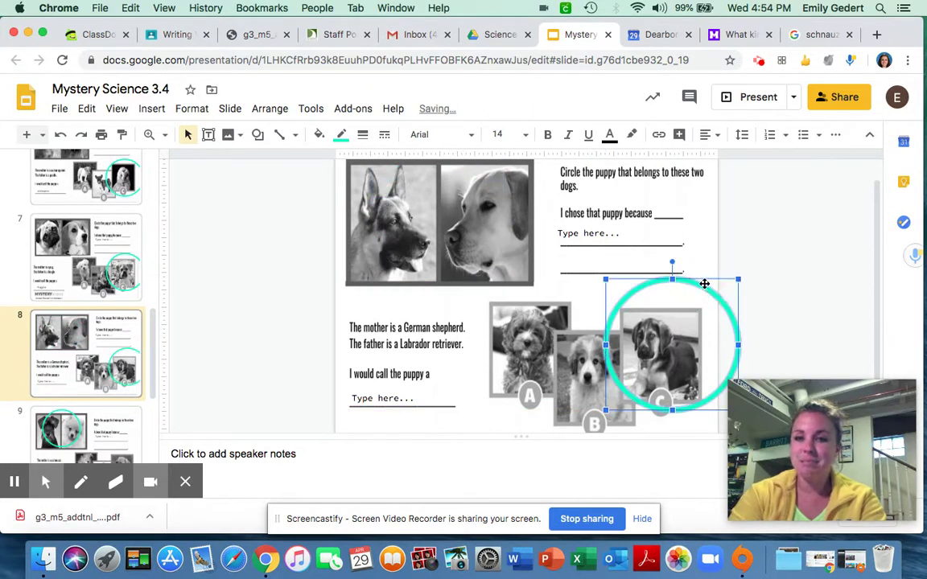
key(Down)
key(Down)
key(Down)
key(Left)
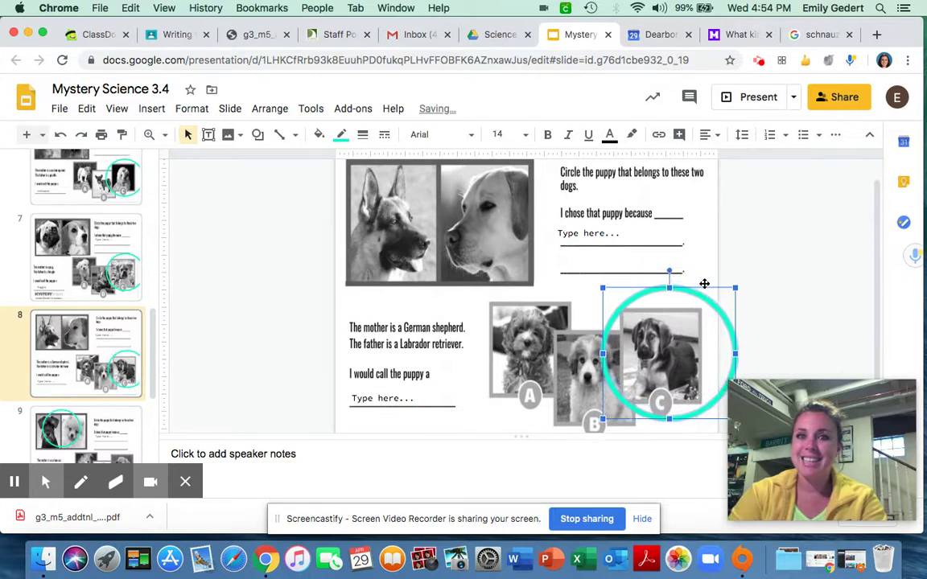
key(Down)
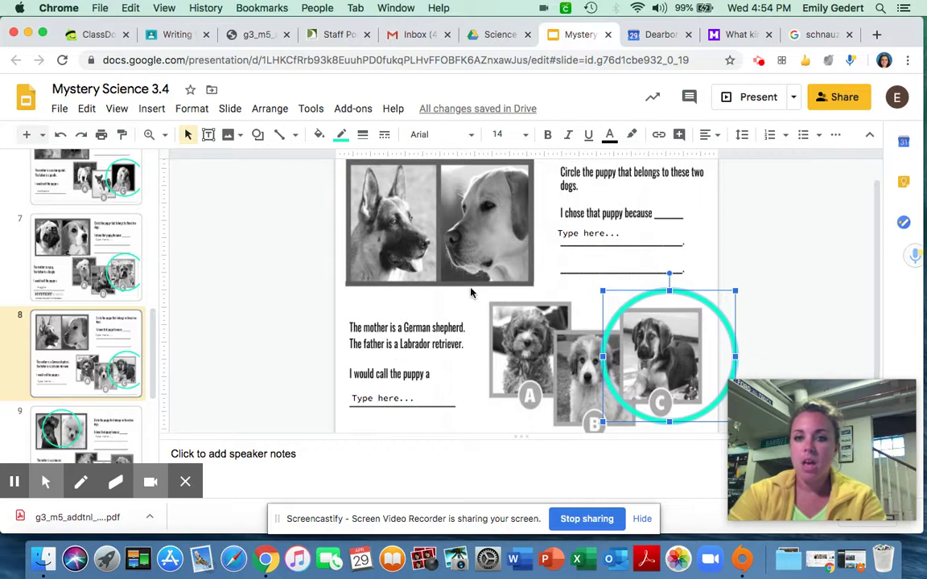
Replace the puppy name placeholder on slide 8 with "Sheprador"
double_click(370, 395)
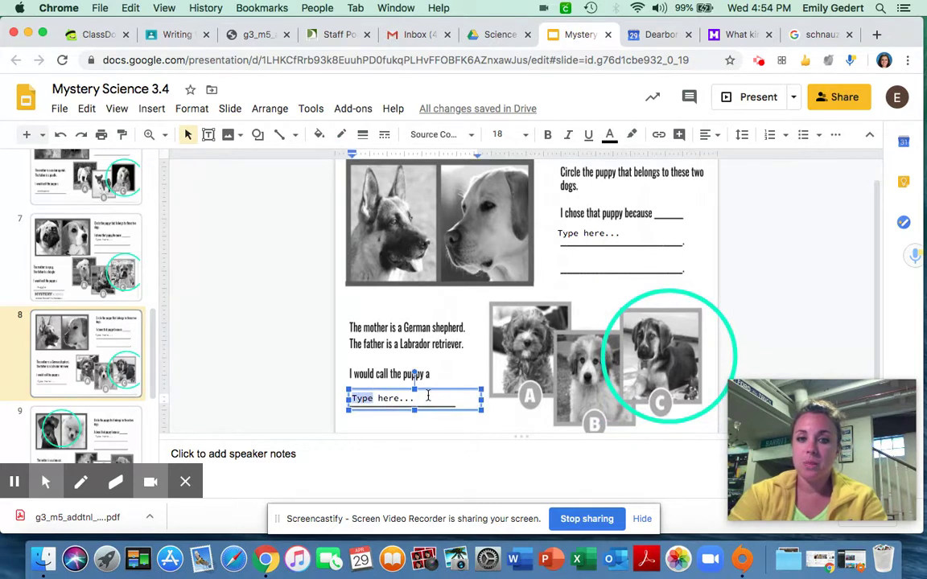
click(407, 396)
triple_click(387, 395)
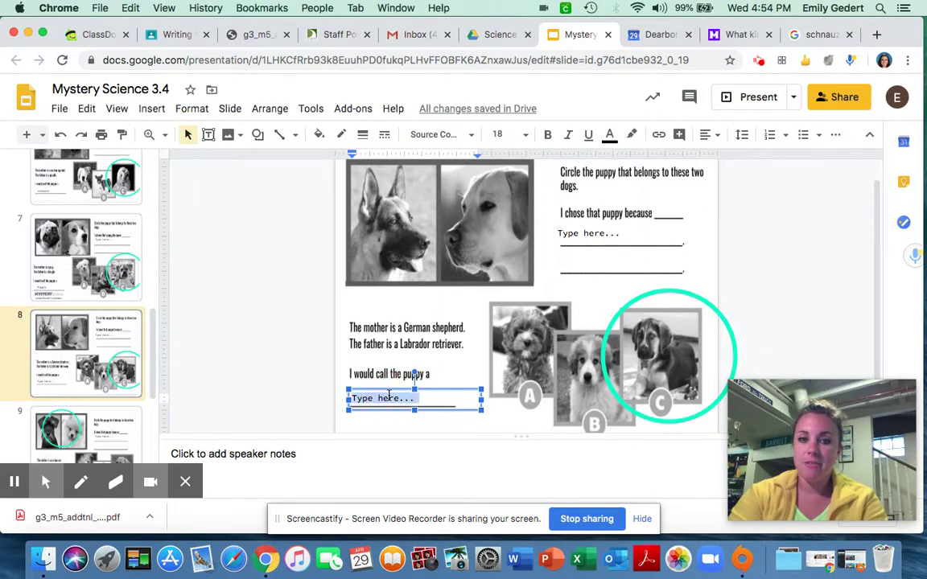
text(s)
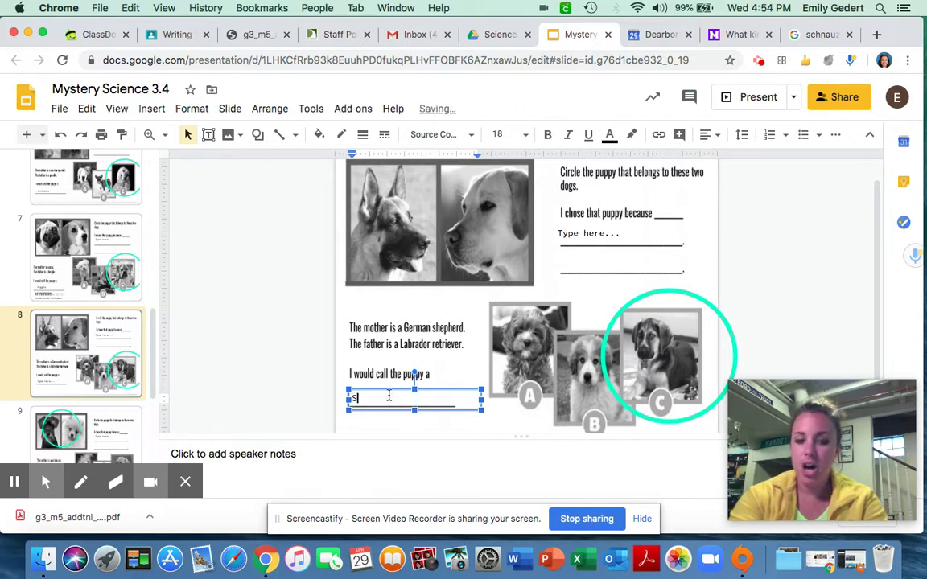
text(herpador)
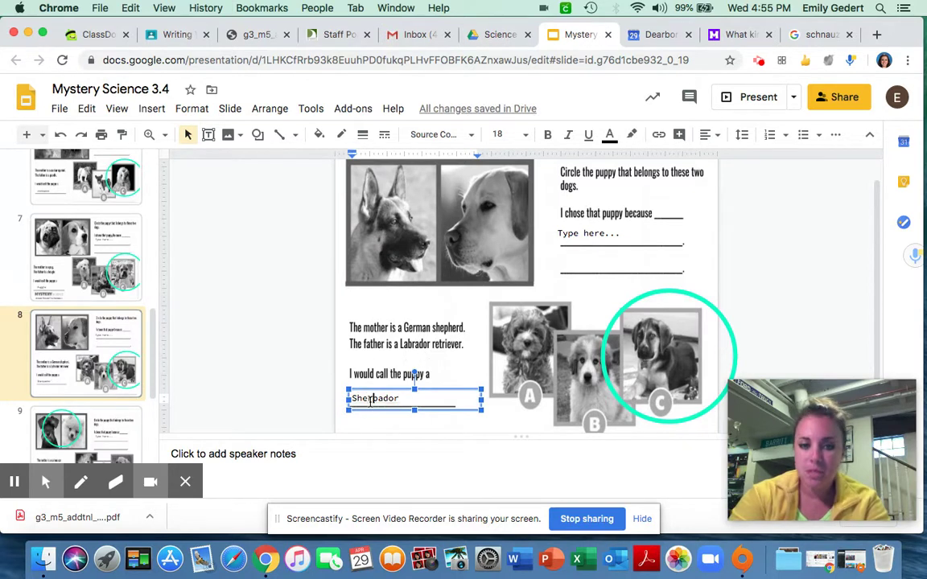
key(BackSpace)
key(Right)
text(r)
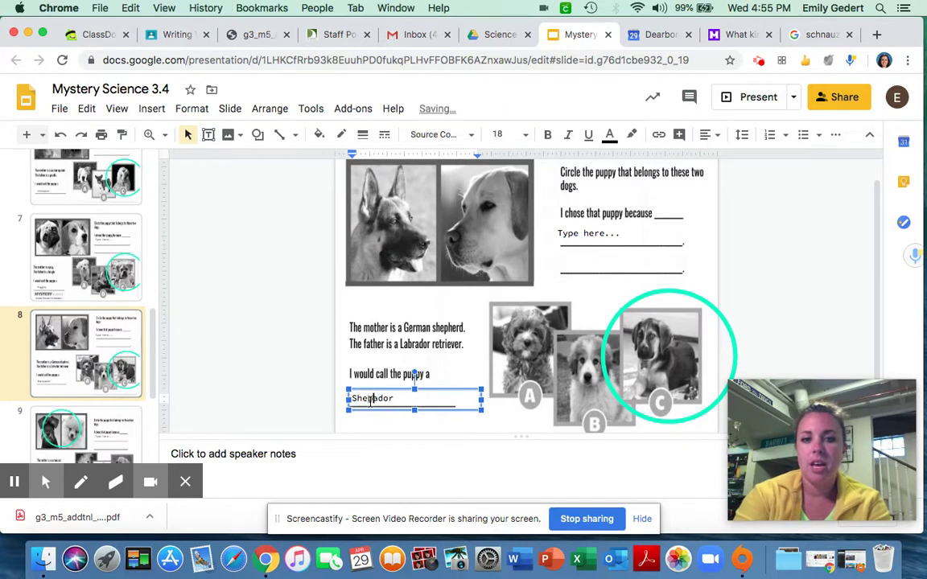
On slide 9, move the green circle from the parent dogs so that it surrounds puppy A
mouse_move(115, 419)
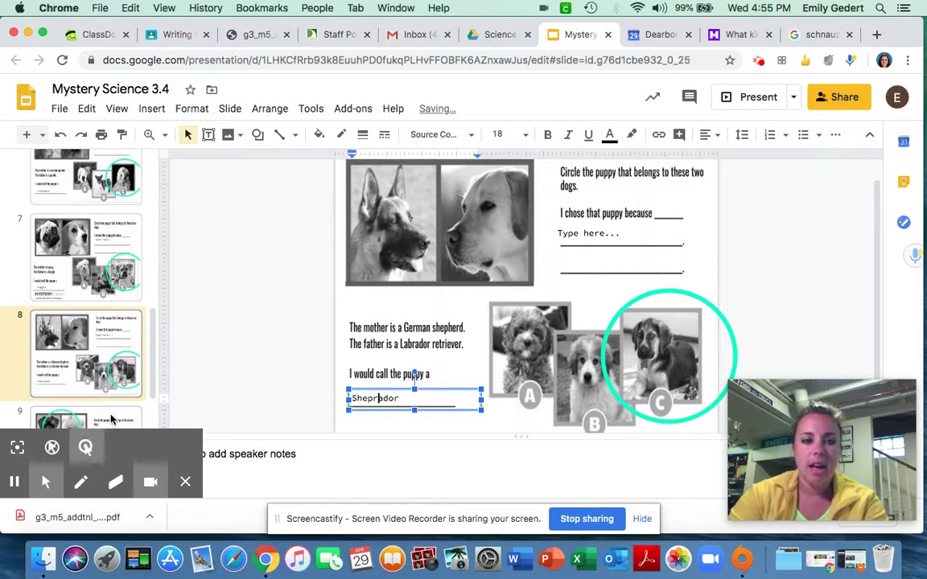
click(111, 417)
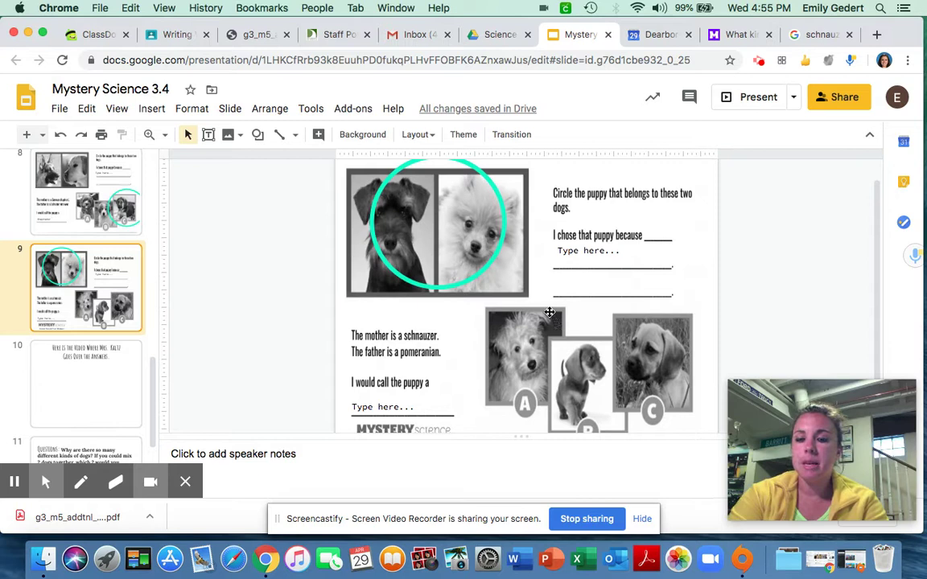
drag(550, 312, 566, 318)
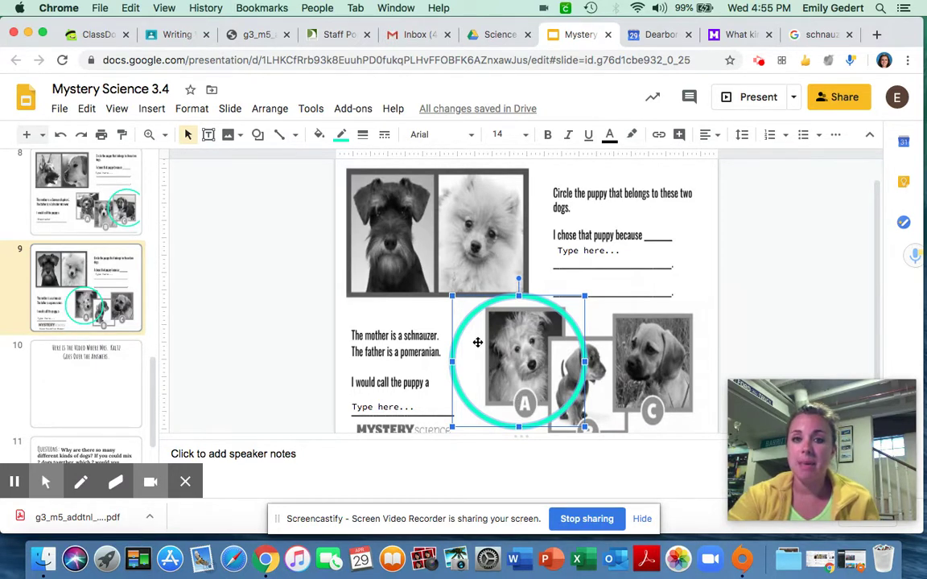
Replace the puppy name placeholder under "I would call the puppy a" on slide 9 with "Pom-A-Nauze"
click(425, 408)
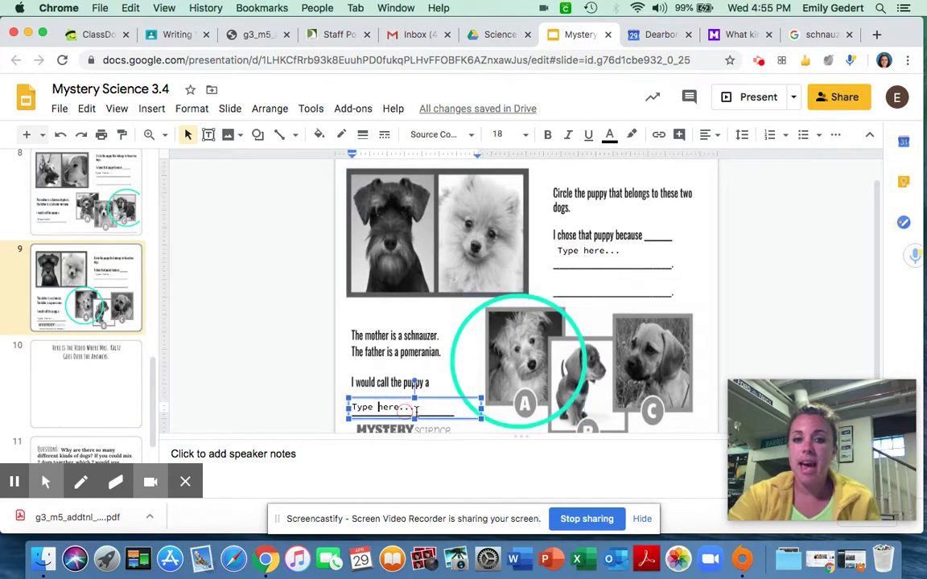
drag(428, 409, 328, 407)
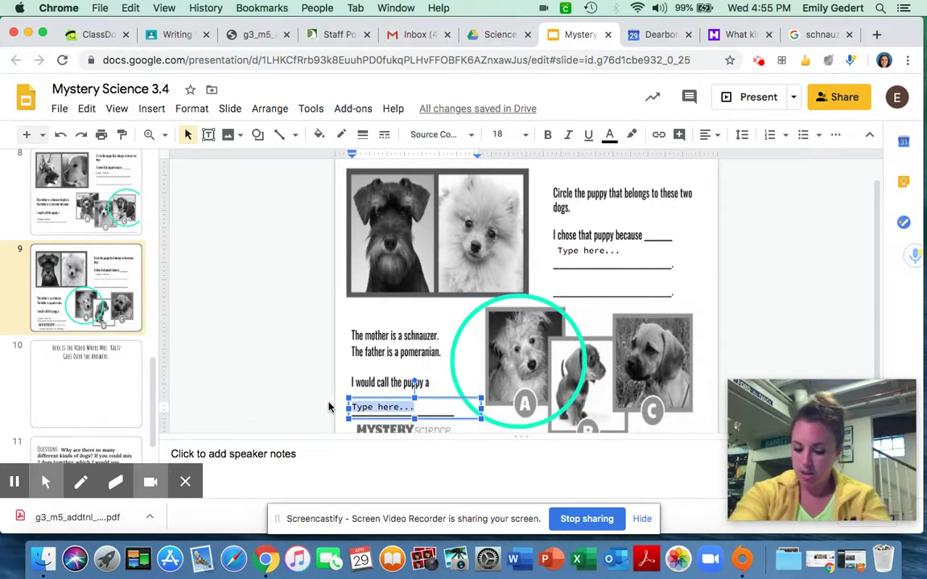
text(Pom-)
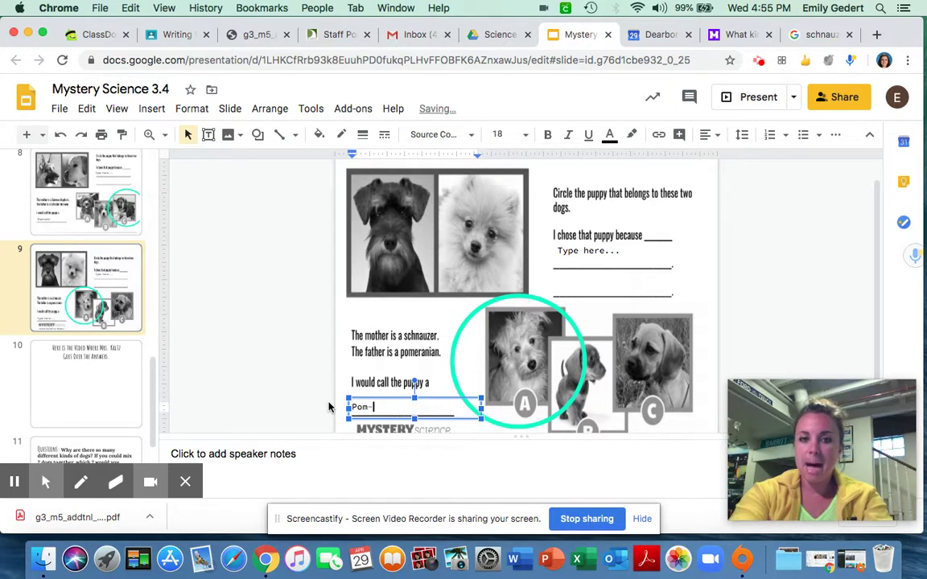
text(A-Nauze)
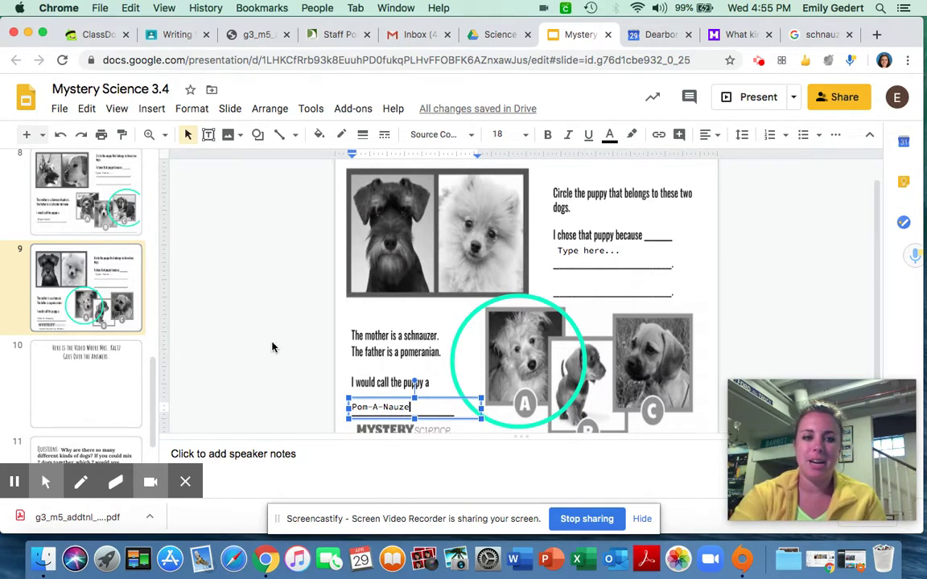
Open slide 11 with the closing questions about mixing two dogs and dismiss the recording time limit notice
scroll(70, 351, down, 1)
scroll(70, 351, down, 3)
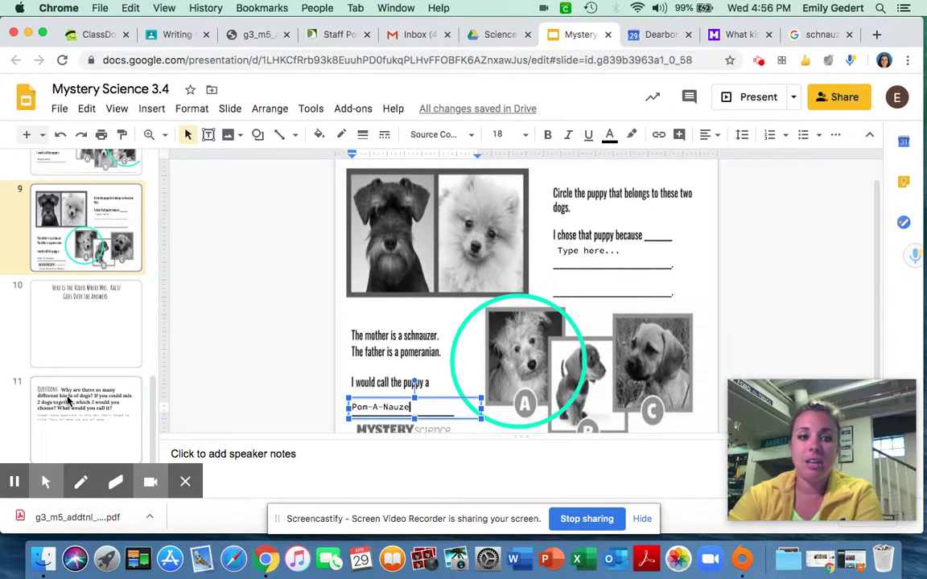
click(68, 400)
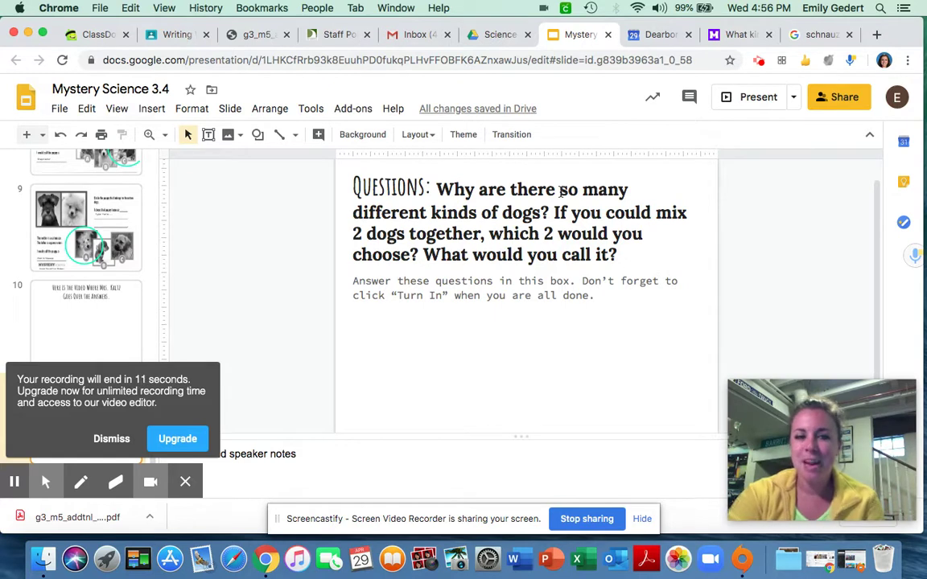
click(111, 439)
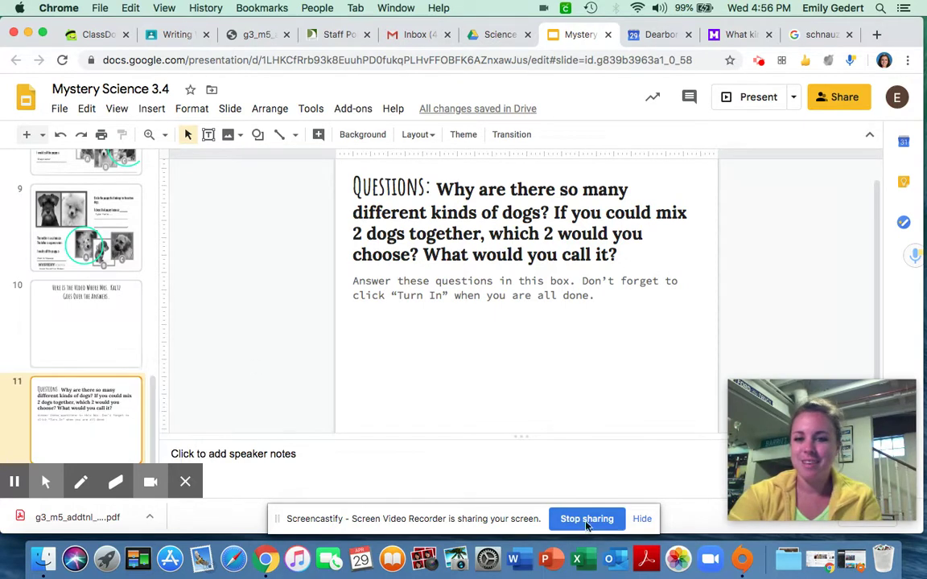